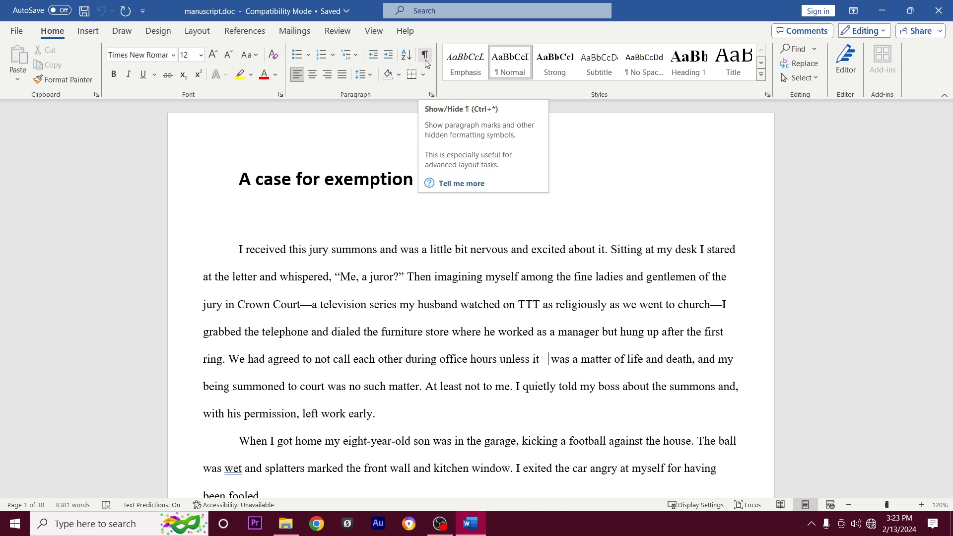
# Display the paragraph marks and hidden formatting symbols, and inspect the empty paragraph under the title and the space mark after "summons".
pyautogui.click(425, 55)
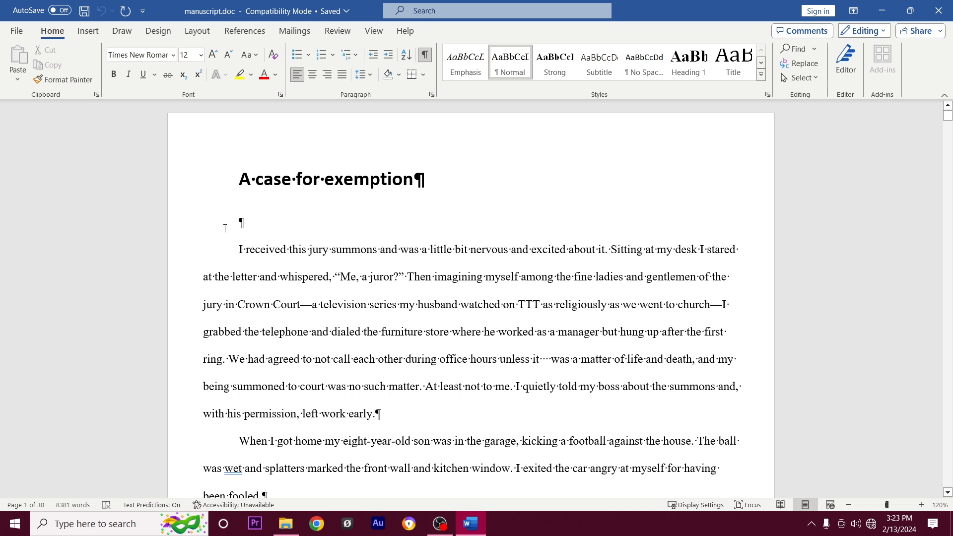
pyautogui.moveTo(241, 221); pyautogui.dragTo(260, 221)
pyautogui.doubleClick(379, 251)
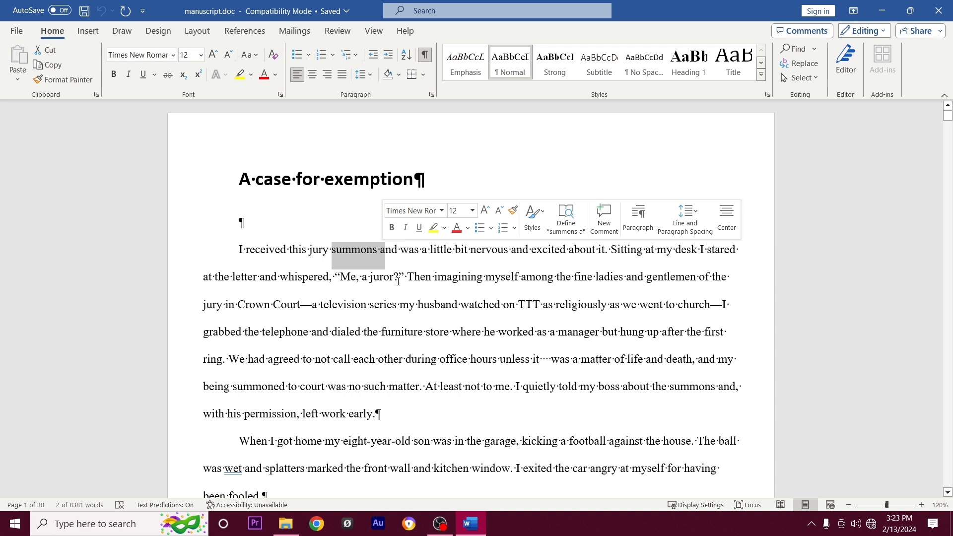
# Insert an empty paragraph after the first body paragraph, ending "left work early.", and delete it again.
pyautogui.click(453, 423)
pyautogui.scroll(-3, 462, 345)
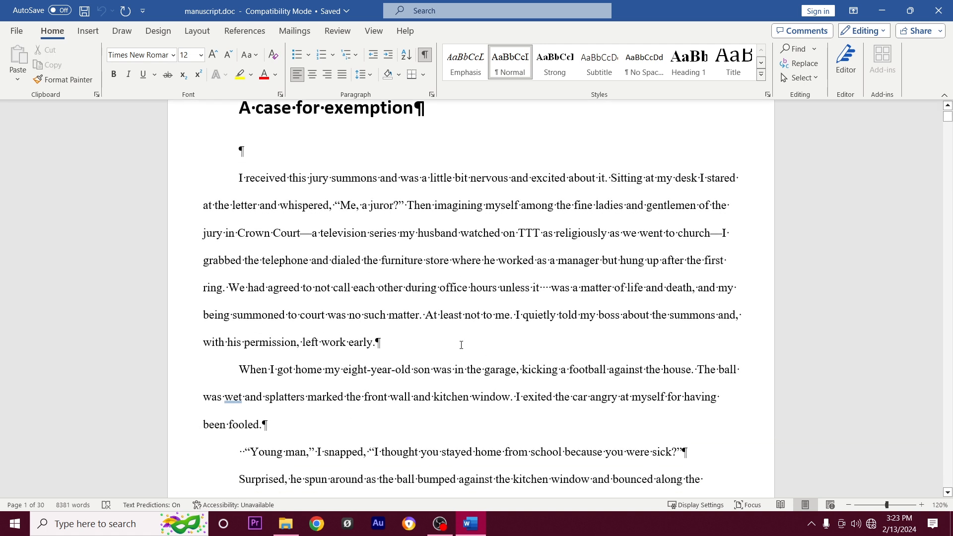
pyautogui.press('Return')
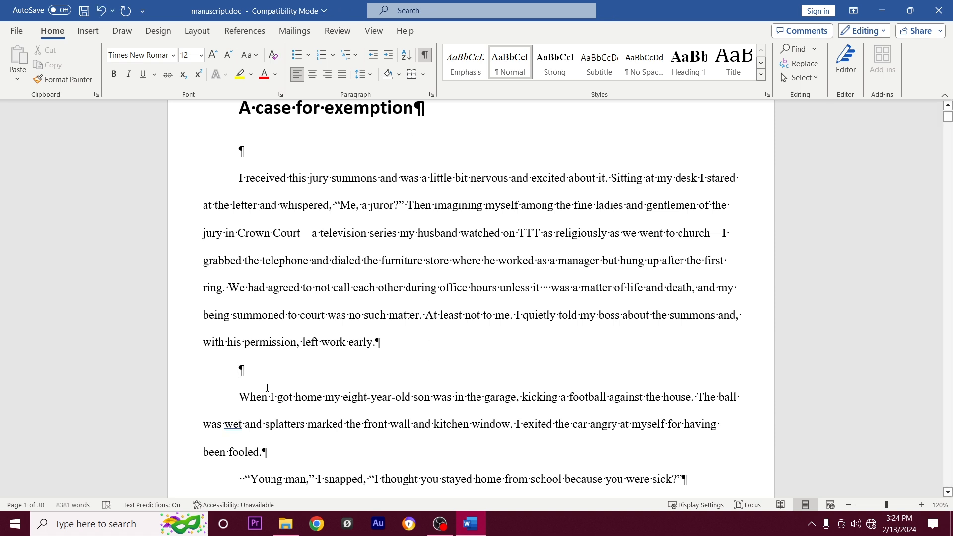
pyautogui.scroll(-1, 267, 386)
pyautogui.press('BackSpace')
pyautogui.press('BackSpace')
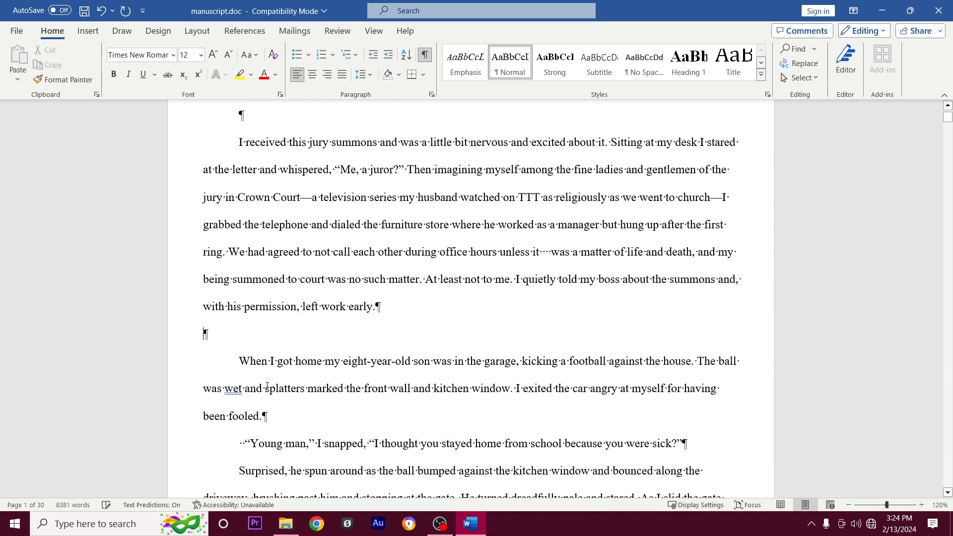
# Examine the extra space marks between "unless it" and "was" in the first body paragraph.
pyautogui.moveTo(501, 253); pyautogui.dragTo(570, 254)
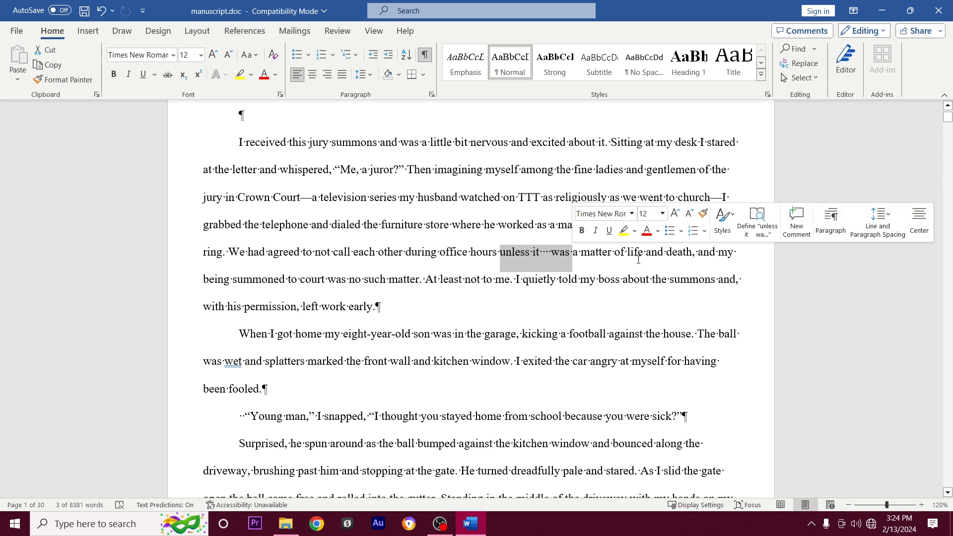
pyautogui.click(554, 260)
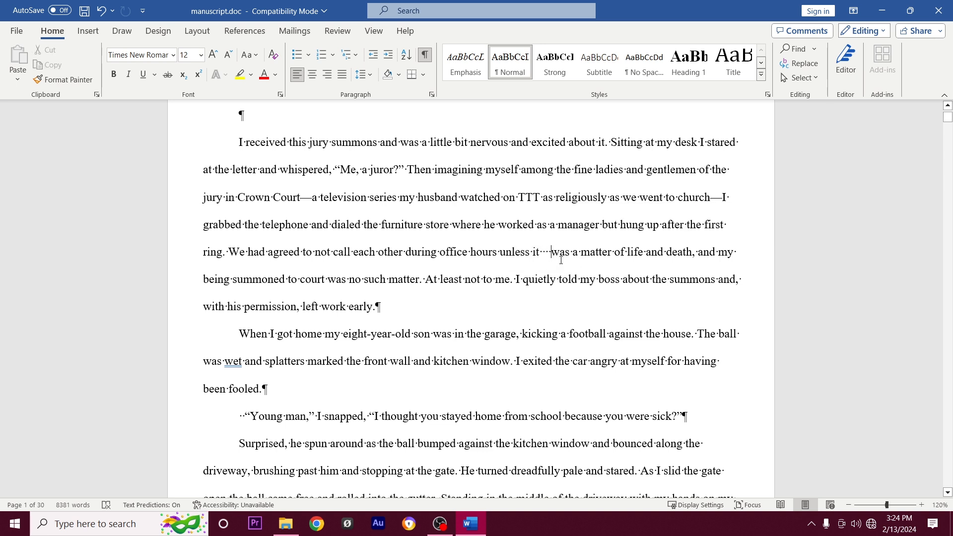
pyautogui.scroll(-3, 551, 262)
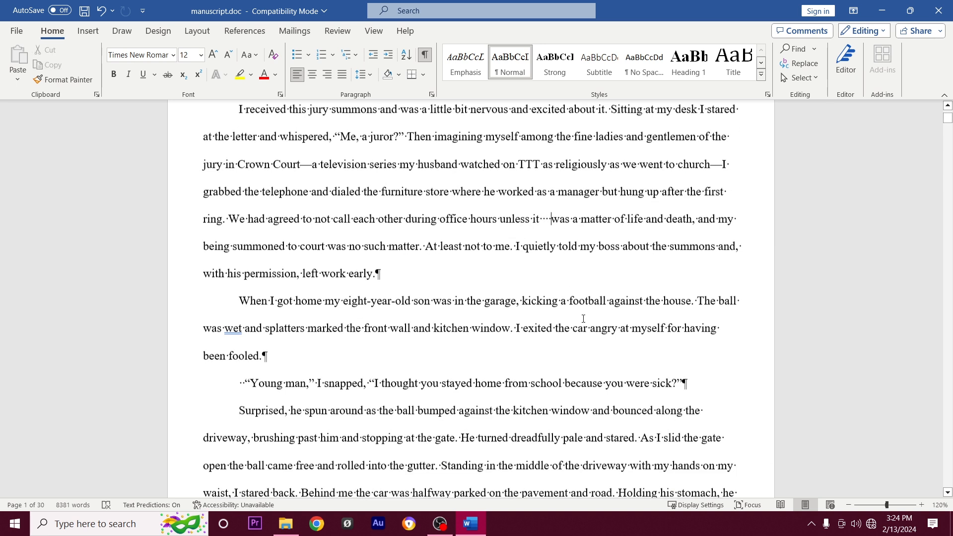
pyautogui.scroll(4, 551, 311)
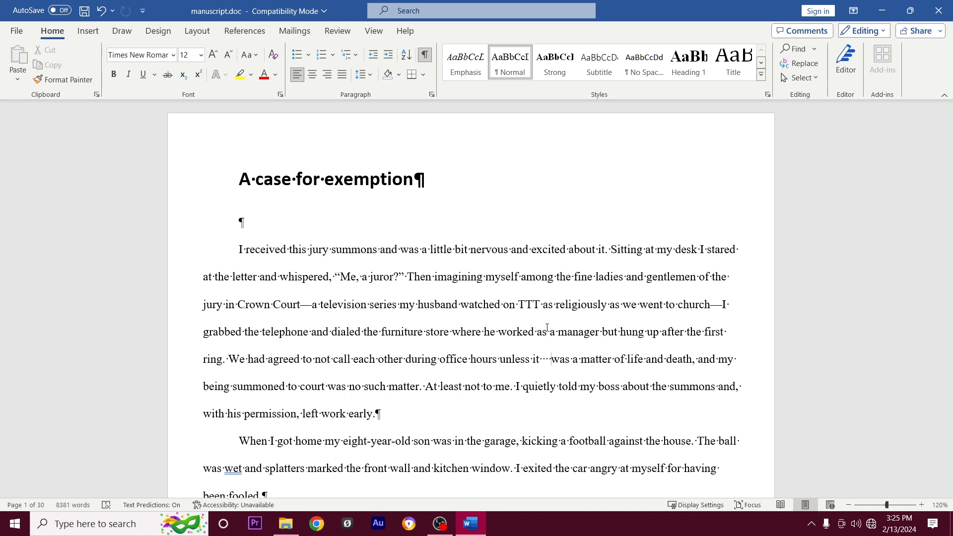
# Start an Advanced Find with the additional search options shown, and use the special code for Paragraph Mark as the search term.
pyautogui.click(422, 268)
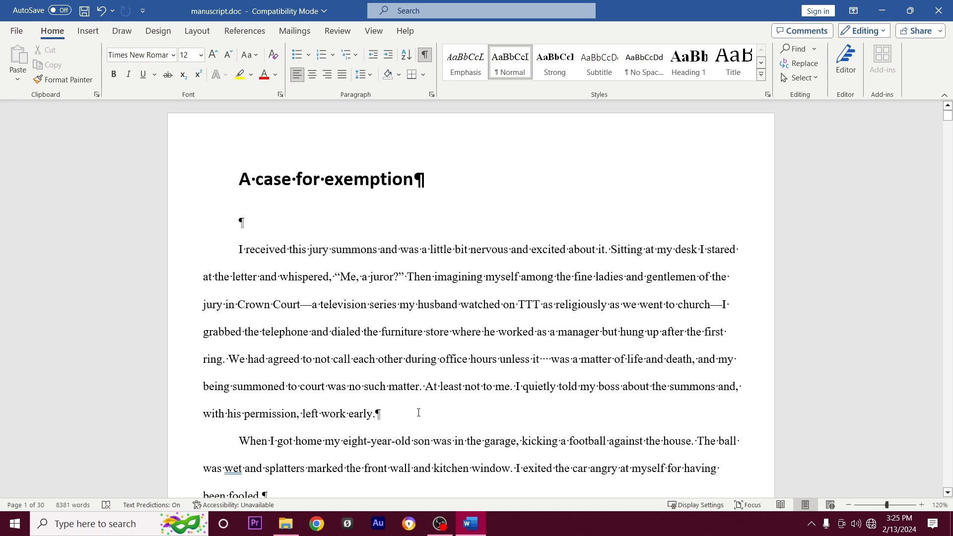
pyautogui.hotkey('ctrl', 'f')
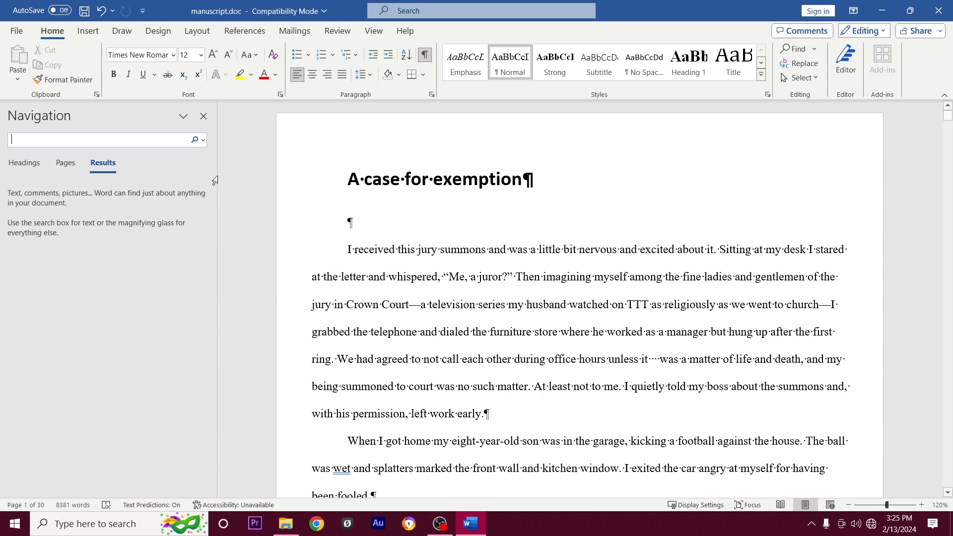
pyautogui.click(203, 141)
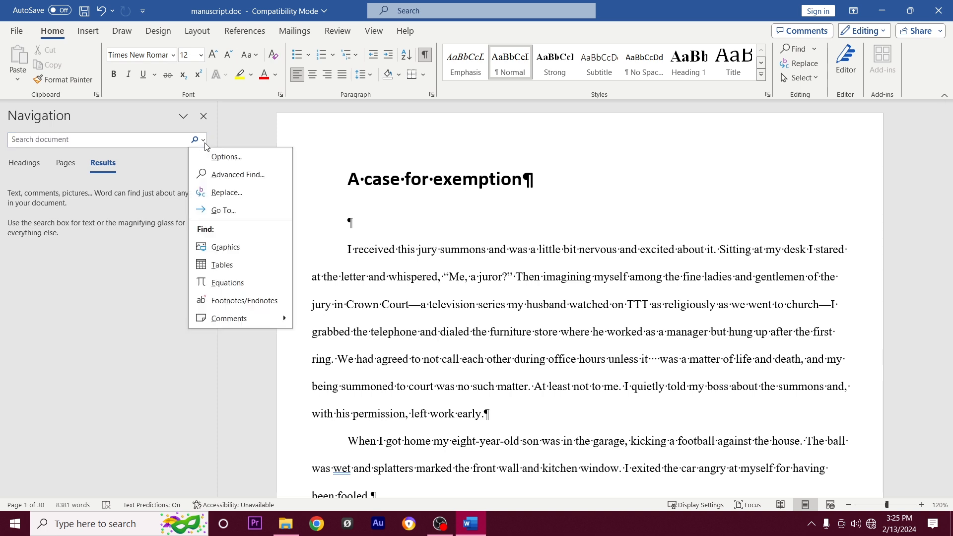
pyautogui.click(227, 175)
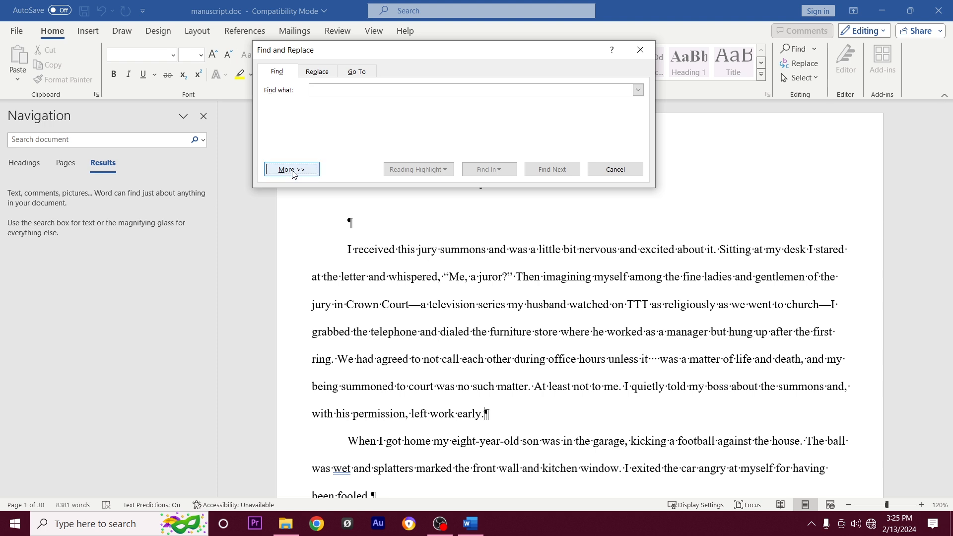
pyautogui.click(293, 171)
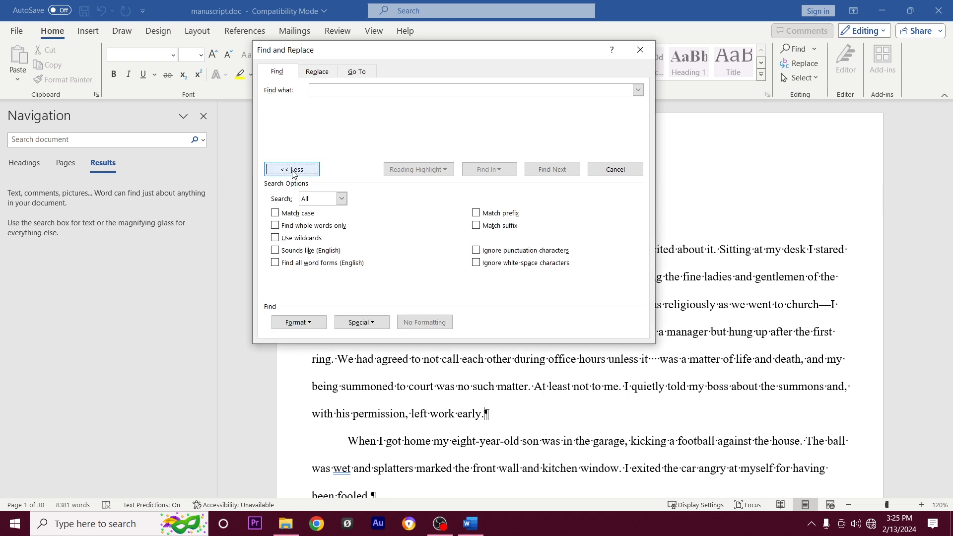
pyautogui.click(380, 325)
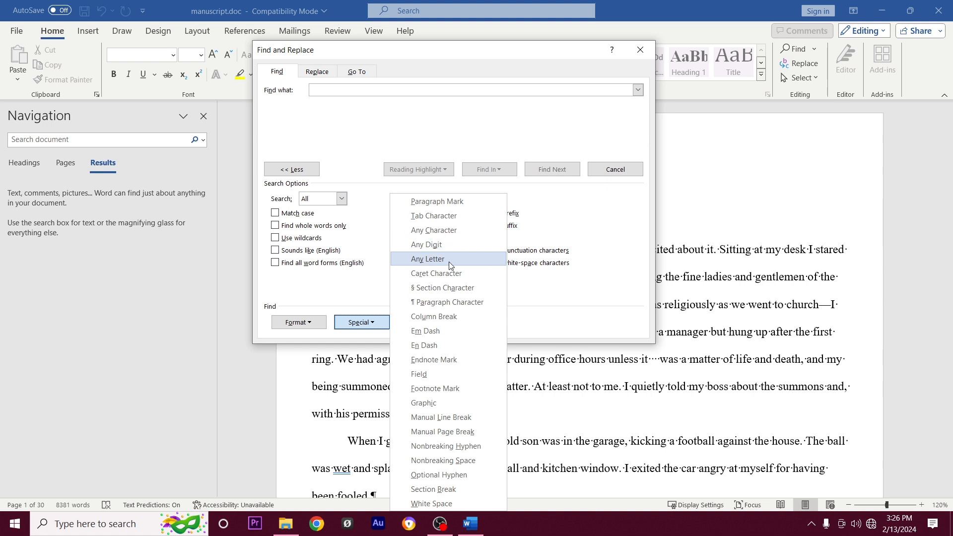
pyautogui.click(444, 205)
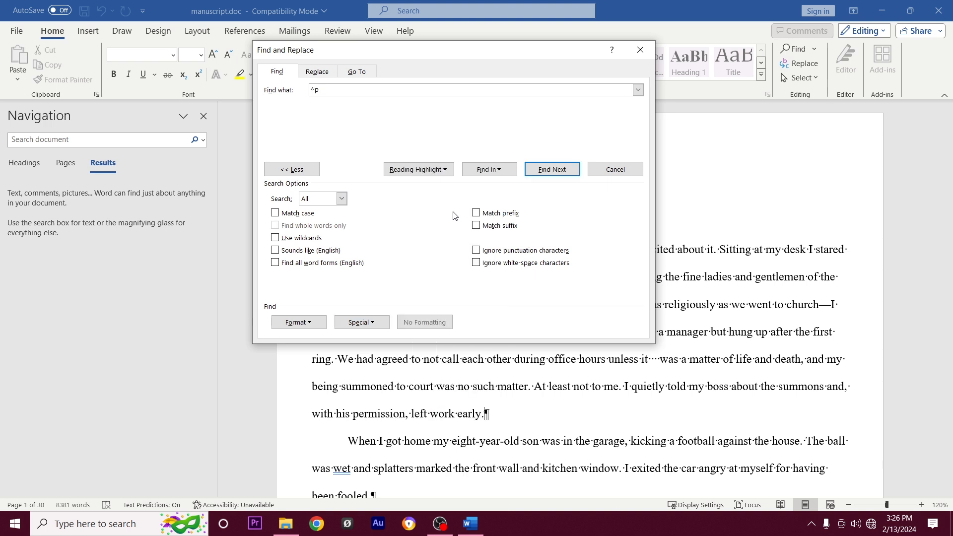
# Step through the paragraph marks in the manuscript, and find a paragraph mark followed by a space.
pyautogui.click(553, 171)
pyautogui.click(553, 172)
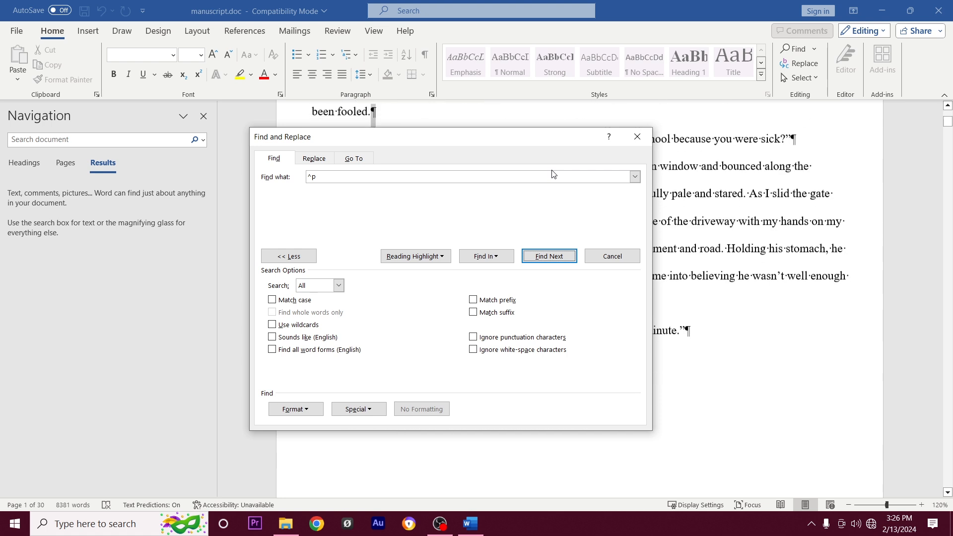
pyautogui.moveTo(520, 143); pyautogui.dragTo(262, 211)
pyautogui.click(306, 323)
pyautogui.click(306, 322)
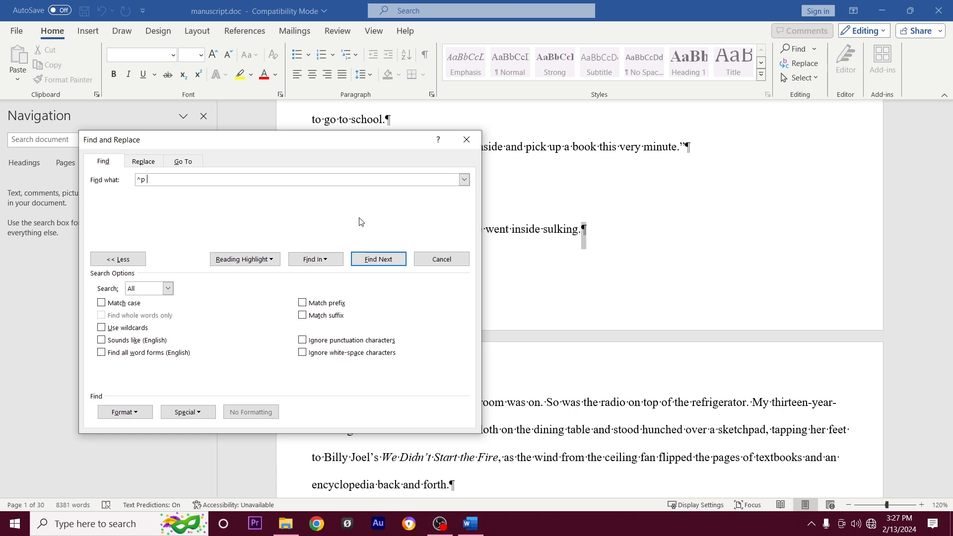
pyautogui.click(382, 258)
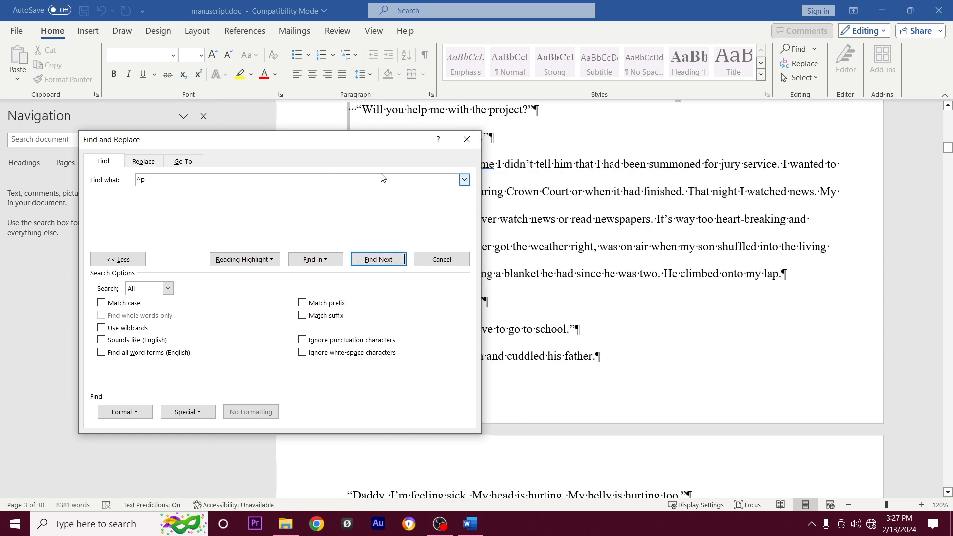
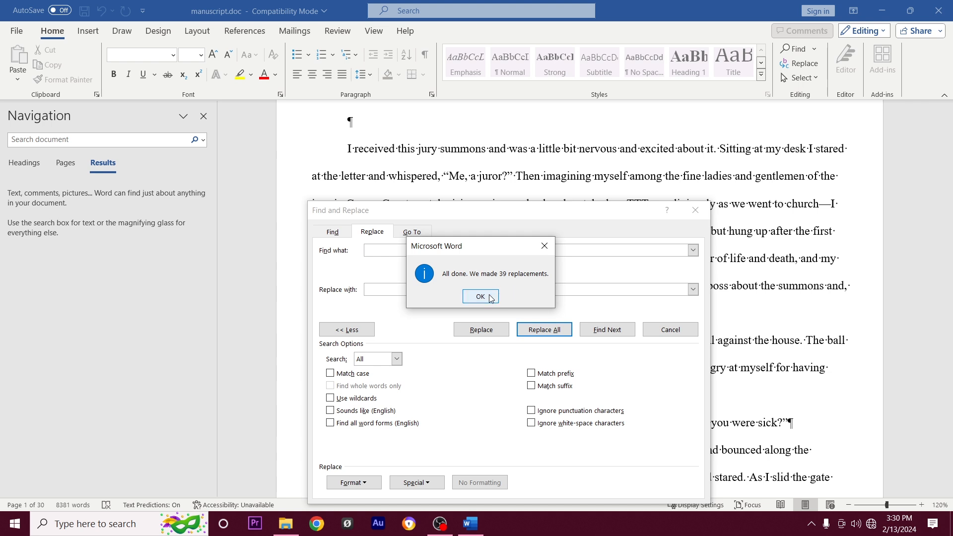
# Replace all double spaces in the manuscript with single spaces, repeating the replacement until none remain.
pyautogui.click(491, 298)
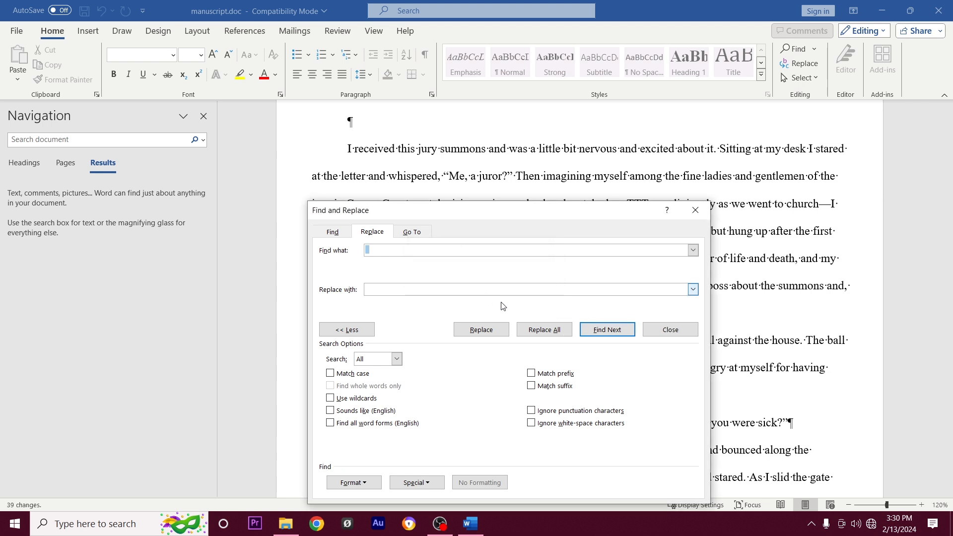
pyautogui.click(549, 334)
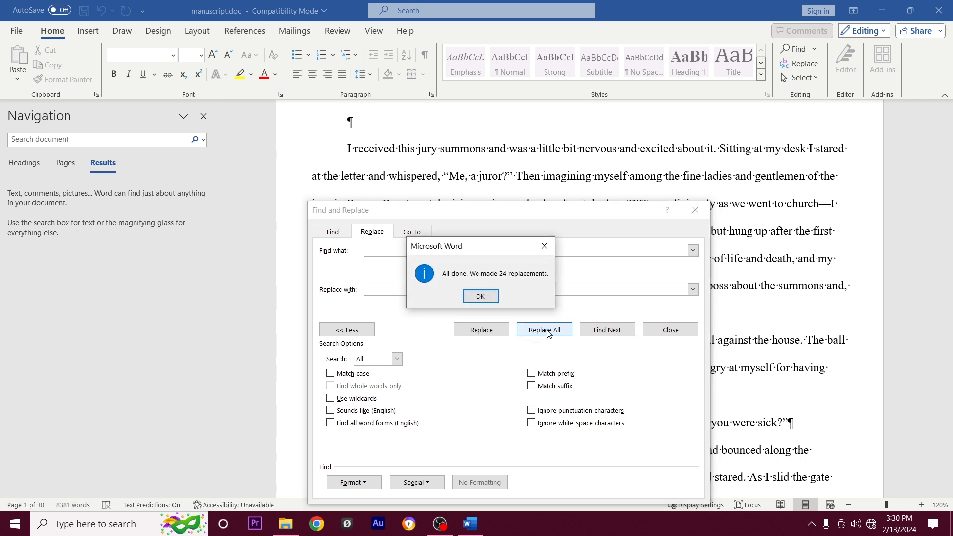
pyautogui.click(474, 299)
pyautogui.click(538, 334)
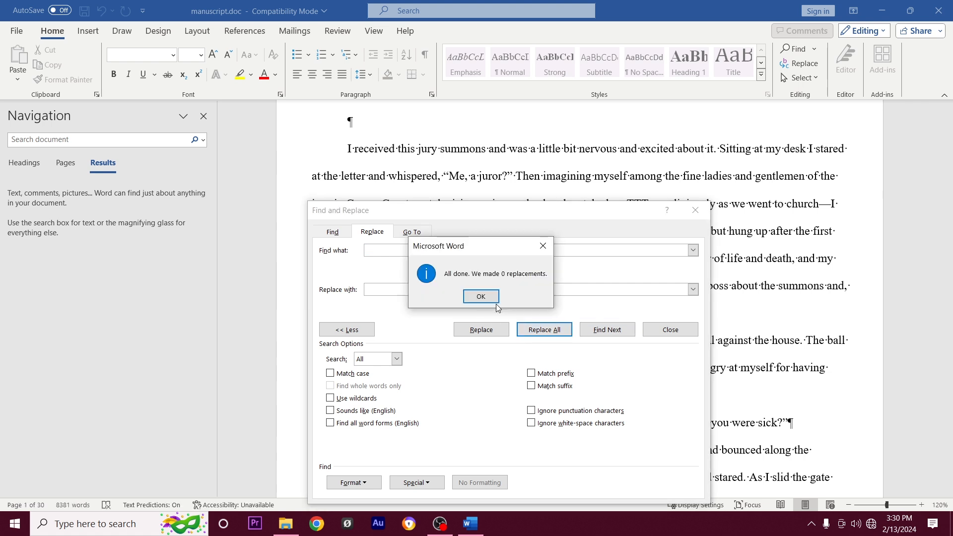
pyautogui.click(496, 302)
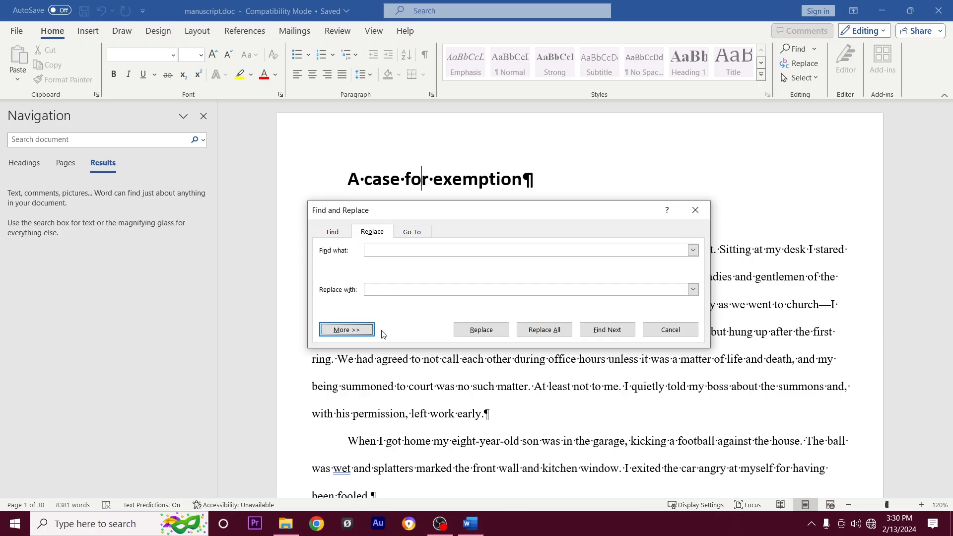
# Set the replacement's search term to the Paragraph Mark code ^p followed by a space, with the additional search options shown.
pyautogui.click(362, 332)
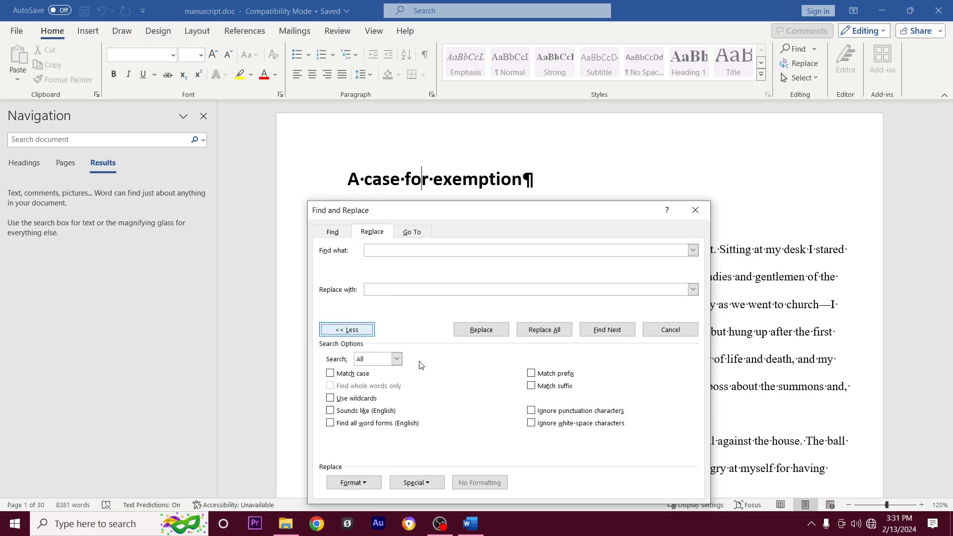
pyautogui.click(430, 489)
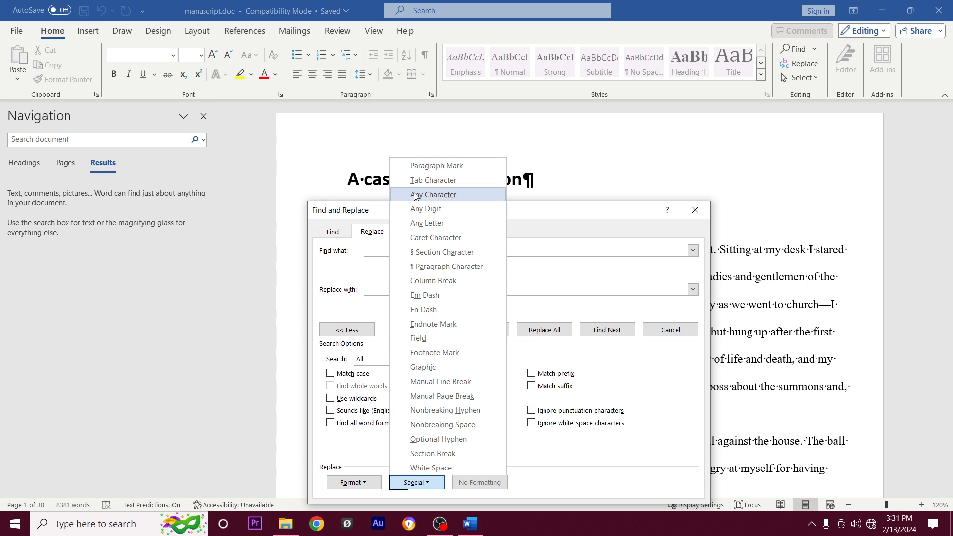
pyautogui.click(422, 168)
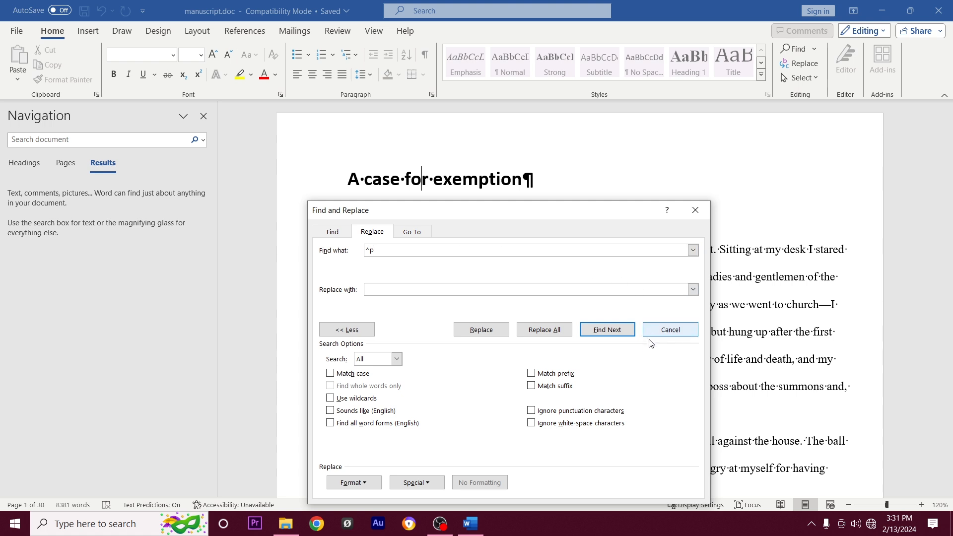
# Step through the manuscript's paragraphs that begin with a stray space.
pyautogui.click(608, 331)
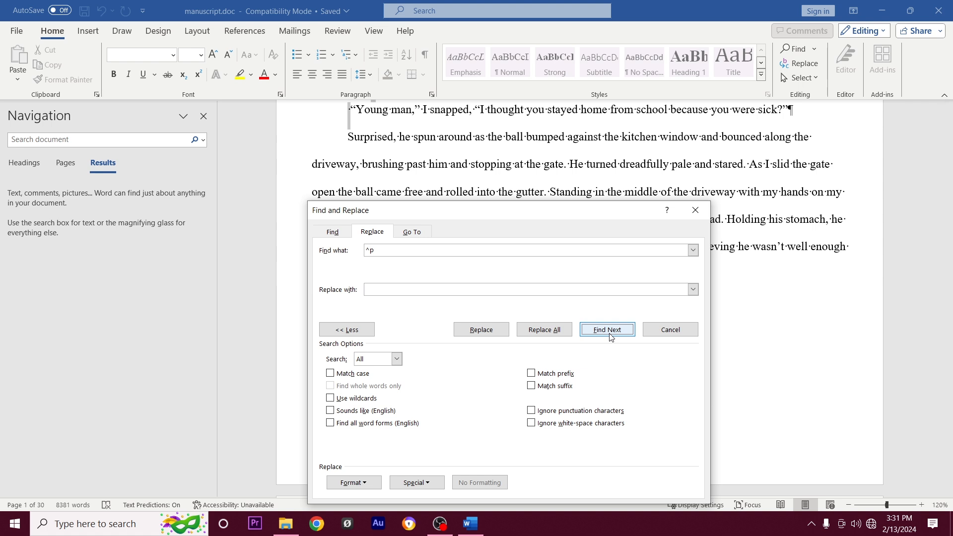
pyautogui.click(610, 330)
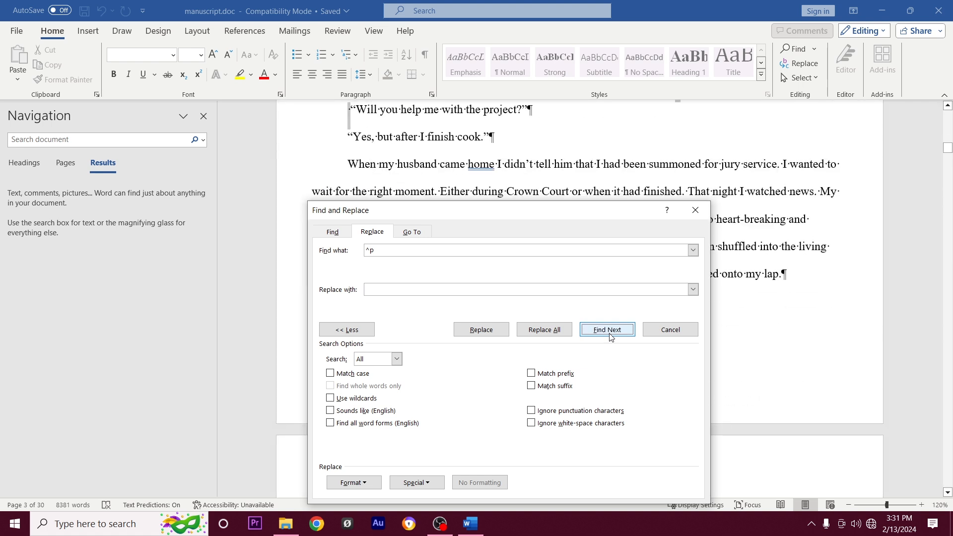
pyautogui.click(609, 331)
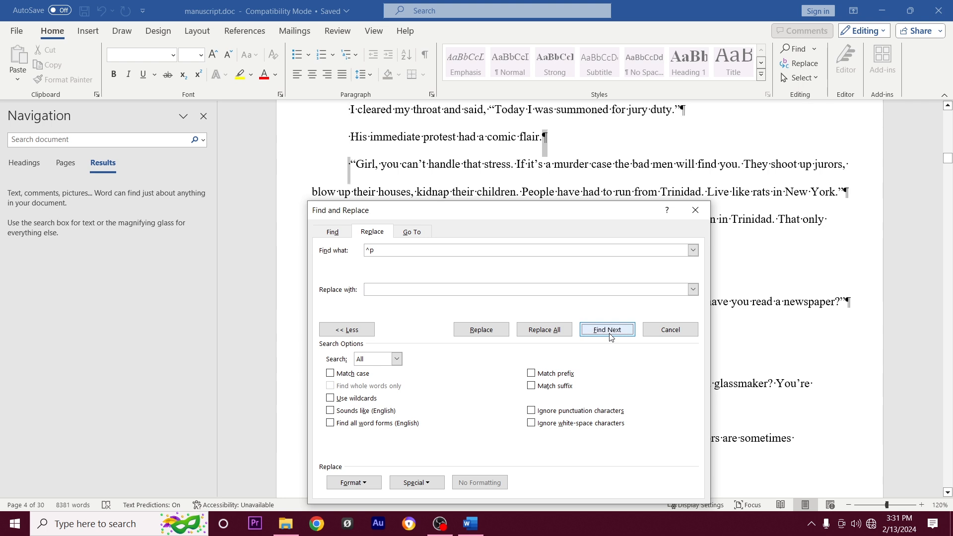
pyautogui.click(610, 335)
pyautogui.click(610, 336)
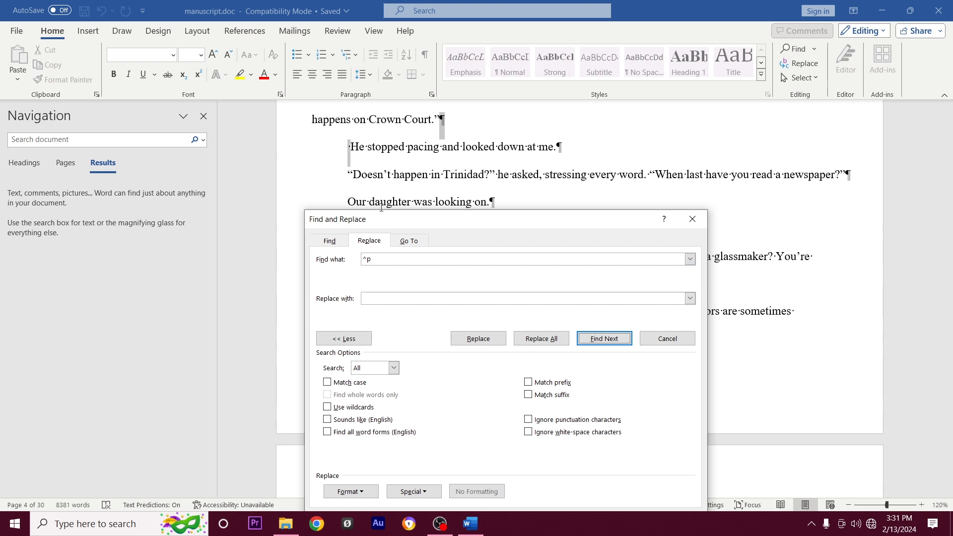
# Replace every paragraph mark followed by a space with " ^p" throughout the manuscript, and run the replacement again.
pyautogui.click(416, 259)
pyautogui.click(386, 300)
pyautogui.write('^p')
pyautogui.click(547, 344)
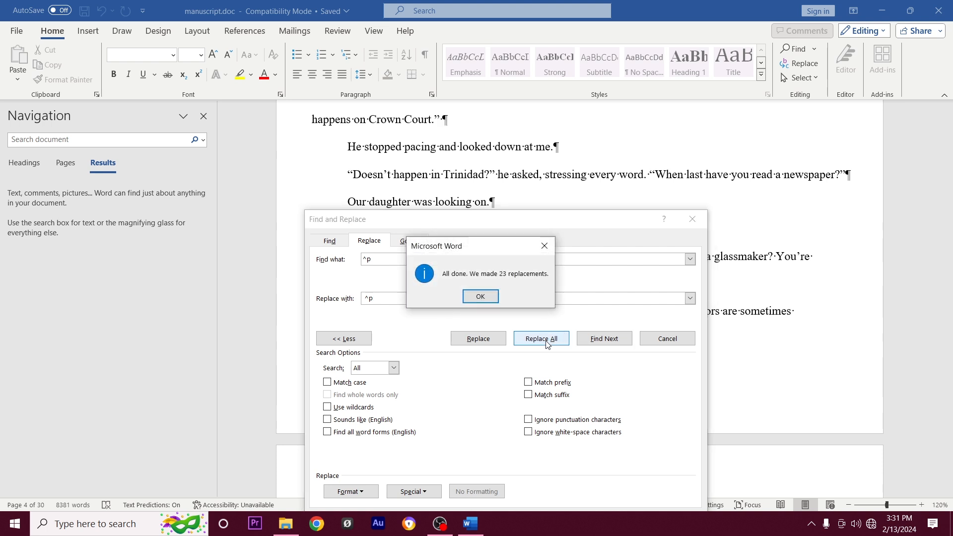
pyautogui.click(487, 300)
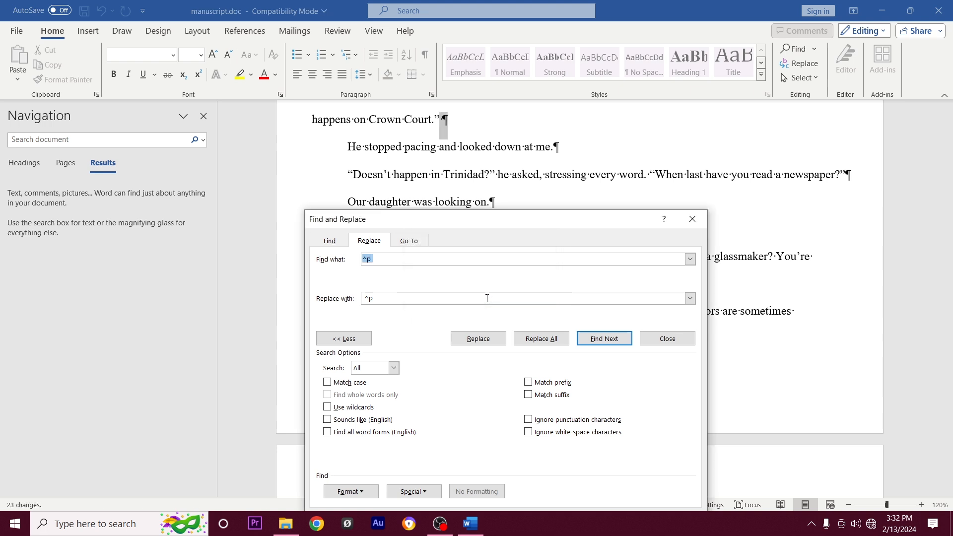
pyautogui.click(556, 341)
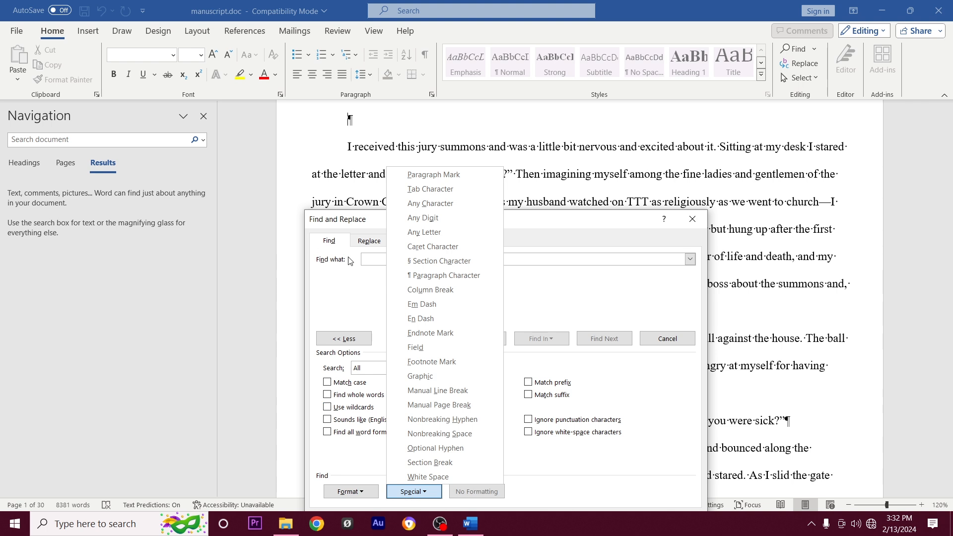
# Find the first period directly followed by a letter, using the search term .^$ built with the Any Letter code.
pyautogui.click(369, 257)
pyautogui.write('.')
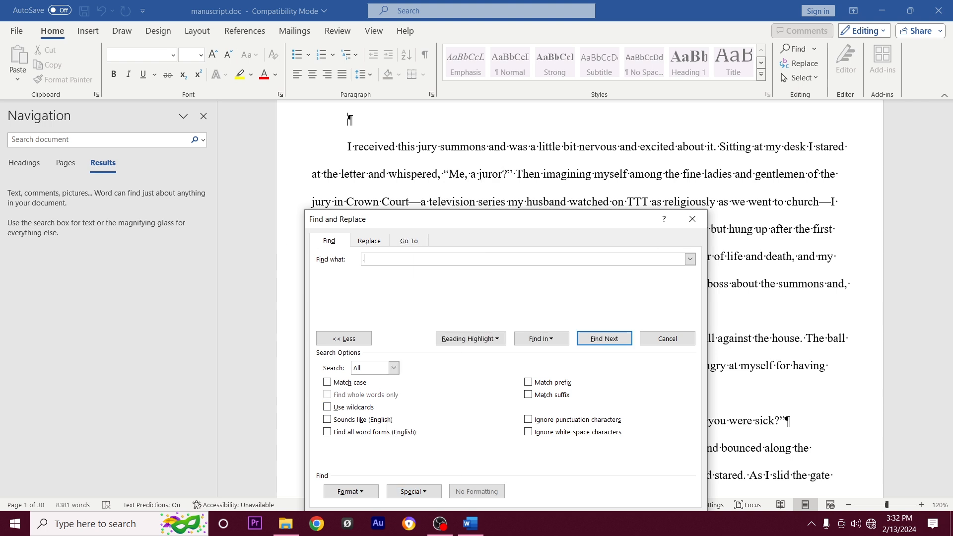
pyautogui.click(425, 493)
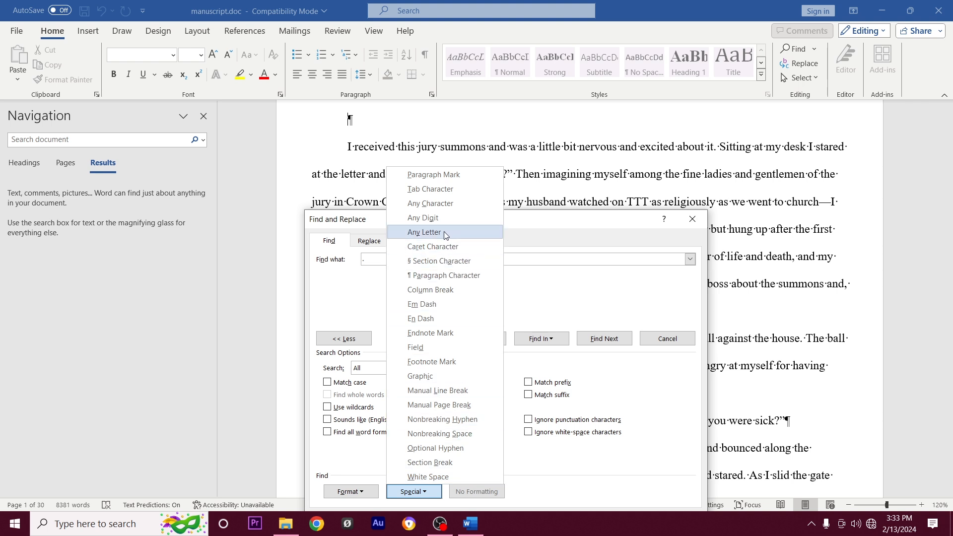
pyautogui.click(444, 231)
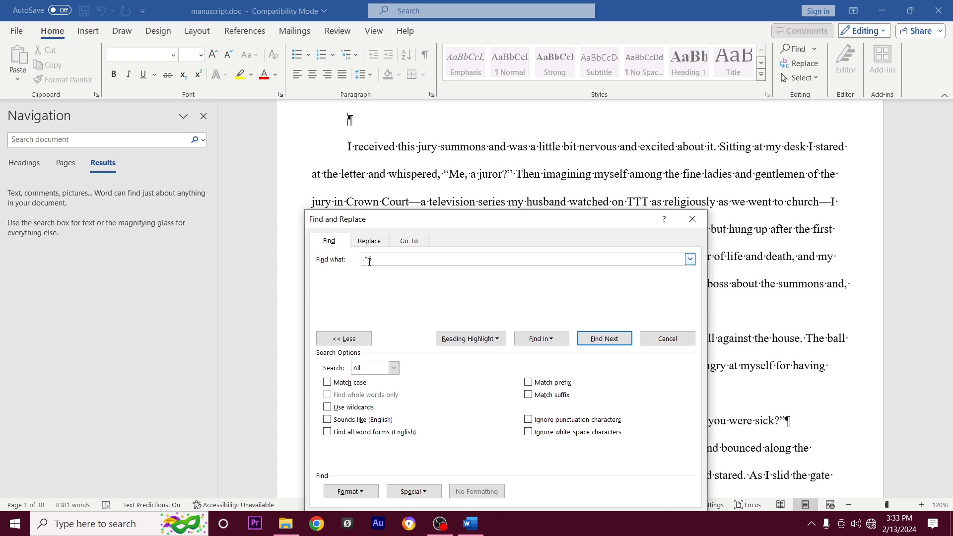
pyautogui.click(604, 339)
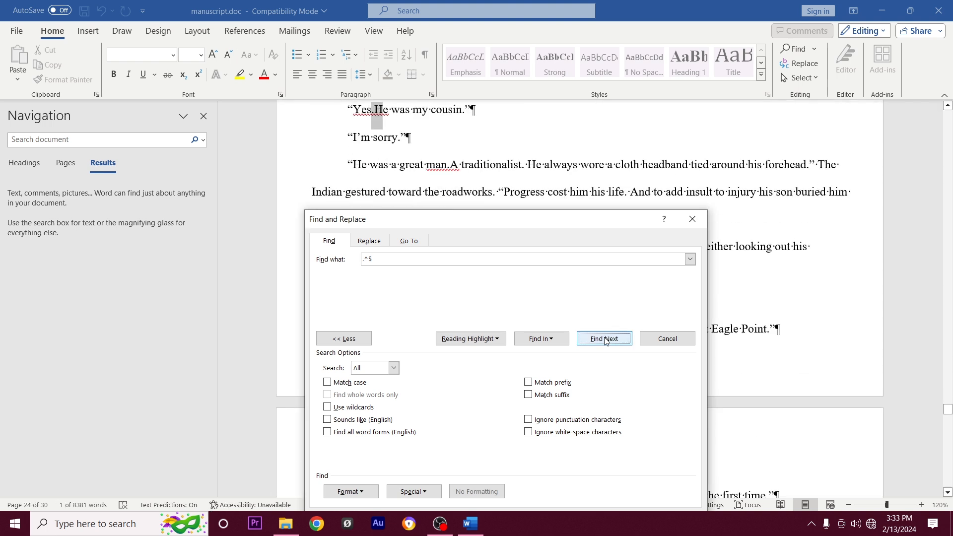
# Insert the missing space after the period in "Yes.He" using the suggested spelling correction.
pyautogui.click(375, 110)
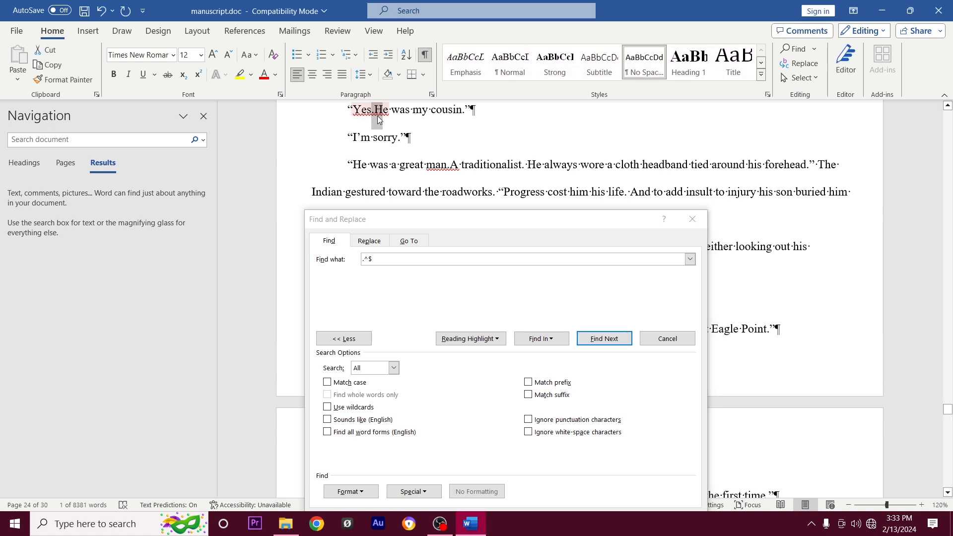
pyautogui.rightClick(375, 110)
pyautogui.click(367, 140)
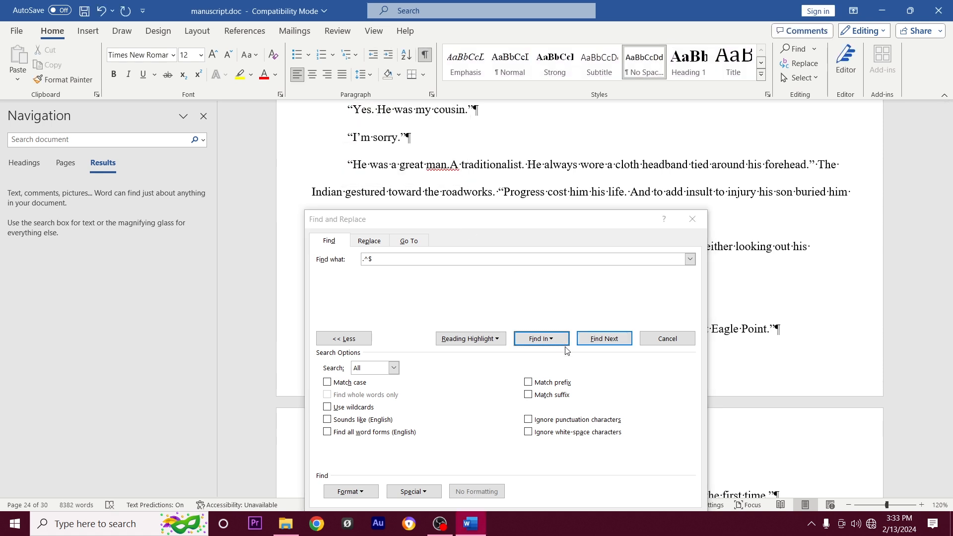
# Find the next period directly followed by a letter and add the missing space in "man.A".
pyautogui.click(605, 340)
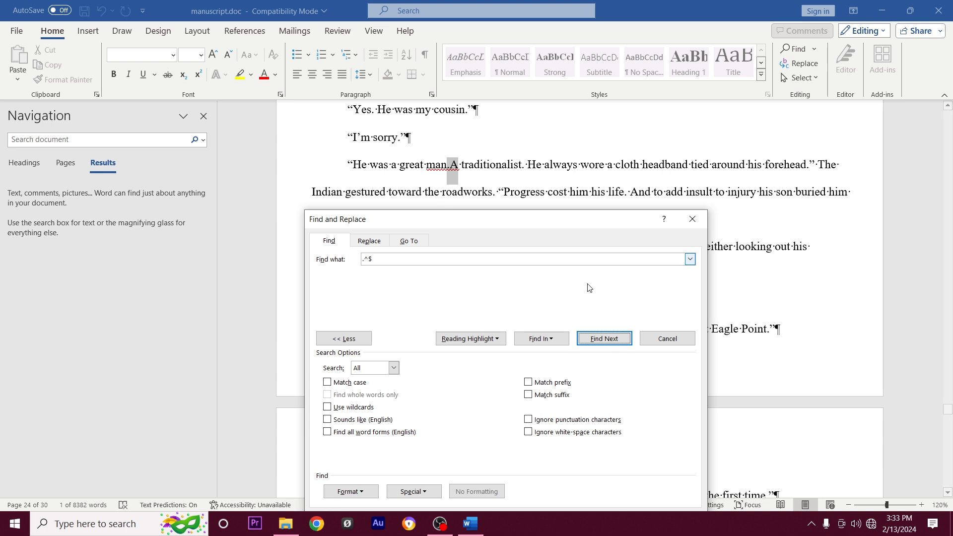
pyautogui.click(453, 174)
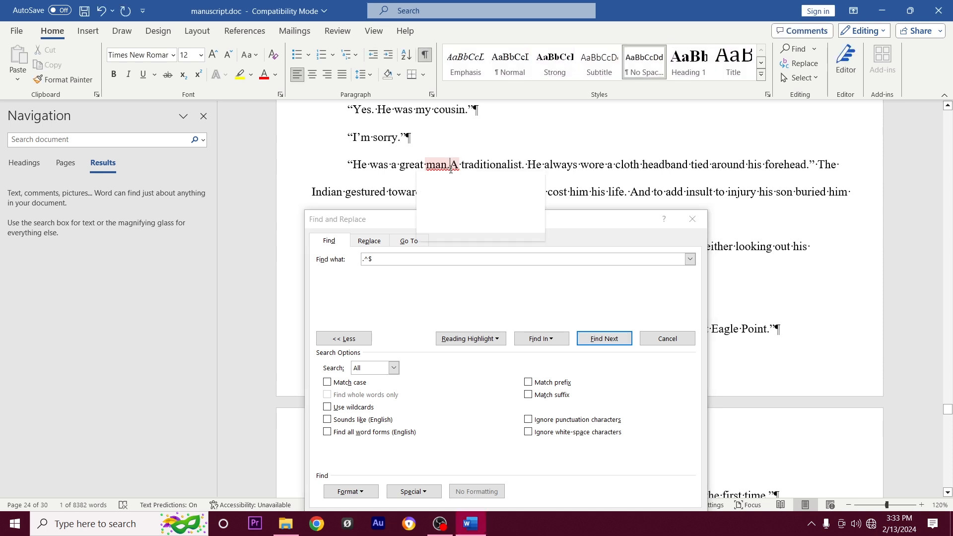
pyautogui.rightClick(453, 174)
pyautogui.press('Escape')
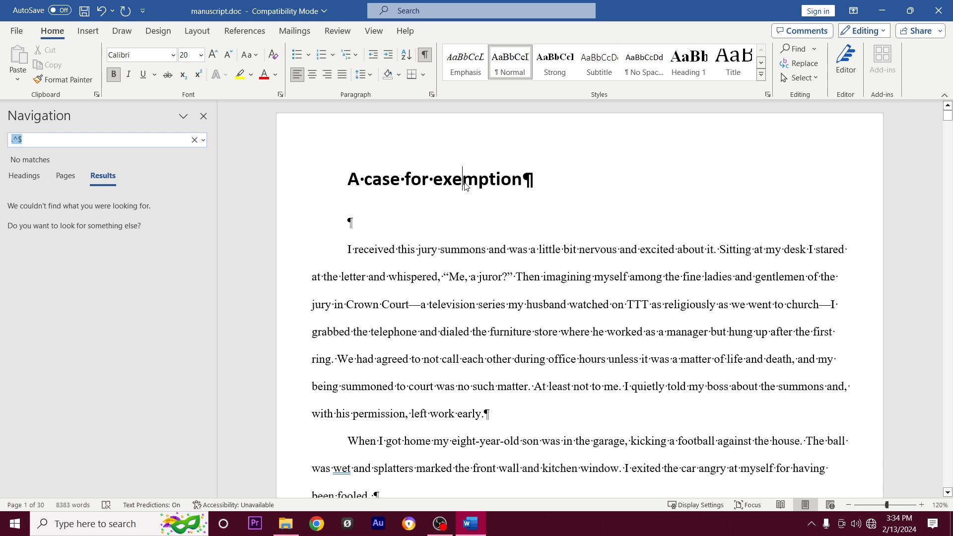
# Search the manuscript for double hyphens (--) and replace the one after "selection" with an em dash.
pyautogui.write('--')
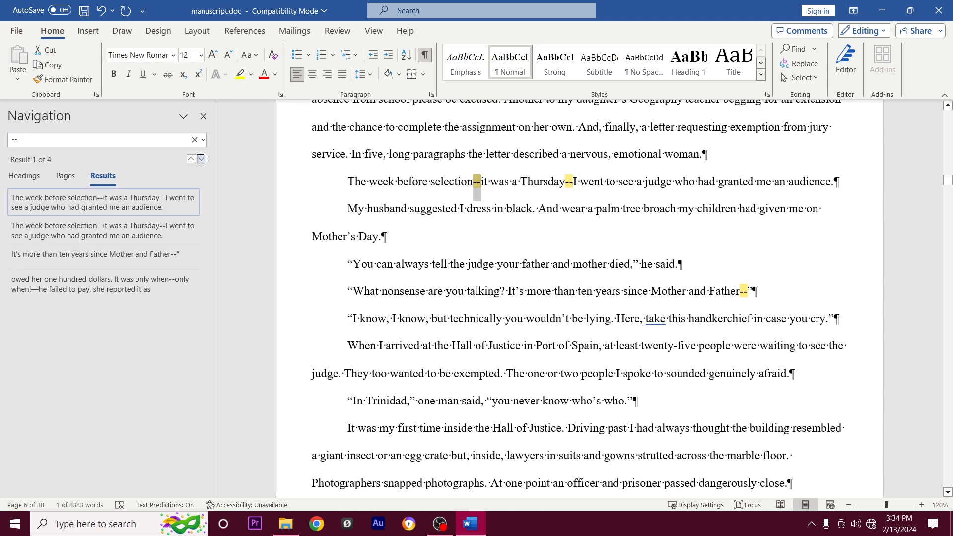
pyautogui.click(485, 185)
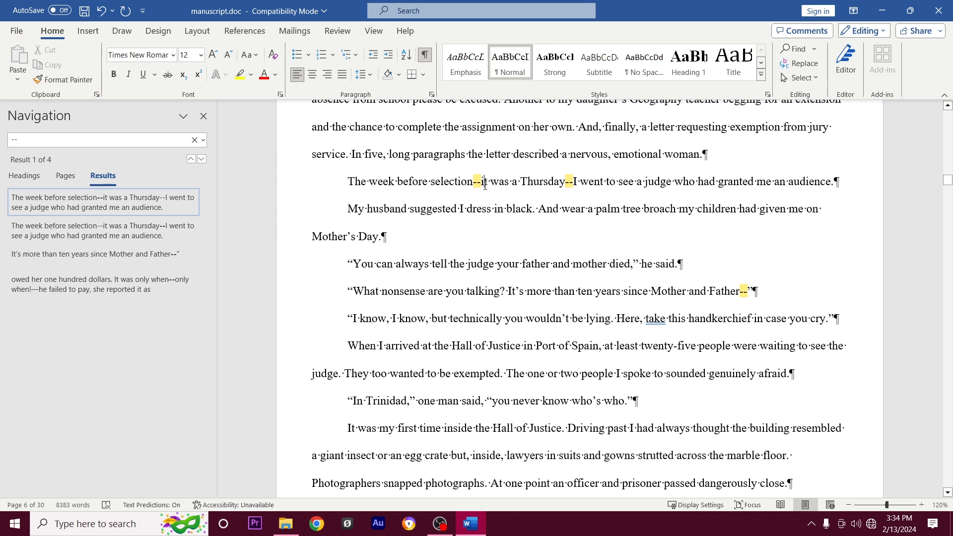
pyautogui.press('BackSpace')
pyautogui.press('BackSpace')
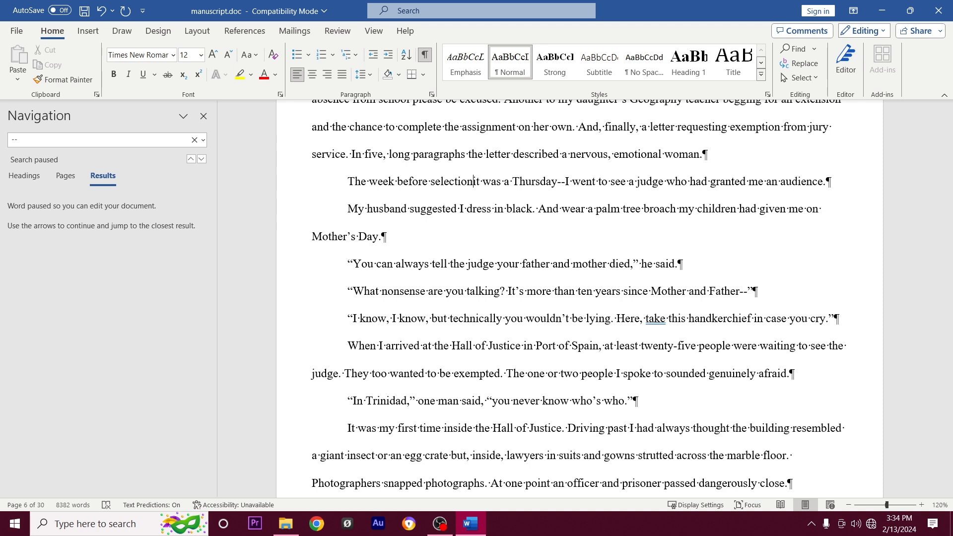
pyautogui.write('--')
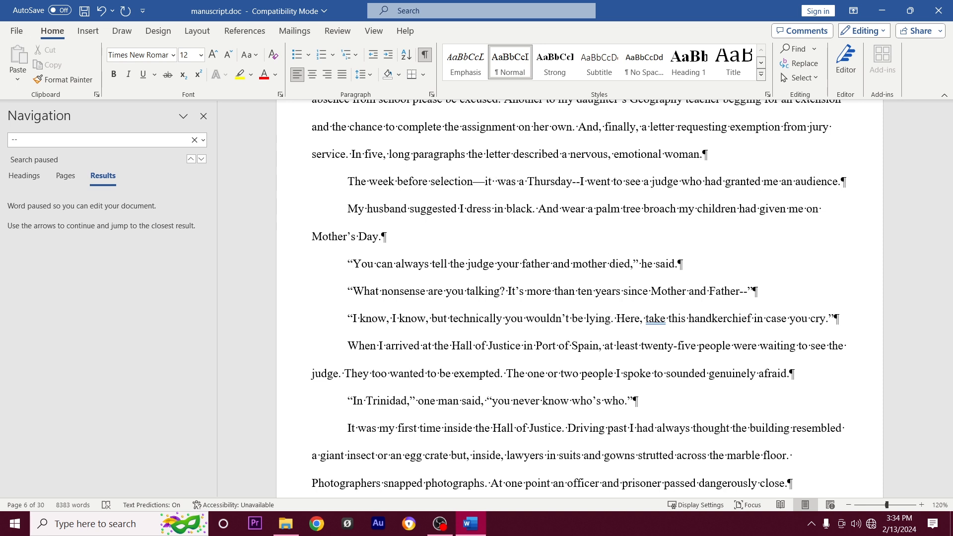
# Replace the double hyphen between "Thursday" and "I went" with an em dash.
pyautogui.press('Right')
pyautogui.press('BackSpace')
pyautogui.press('BackSpace')
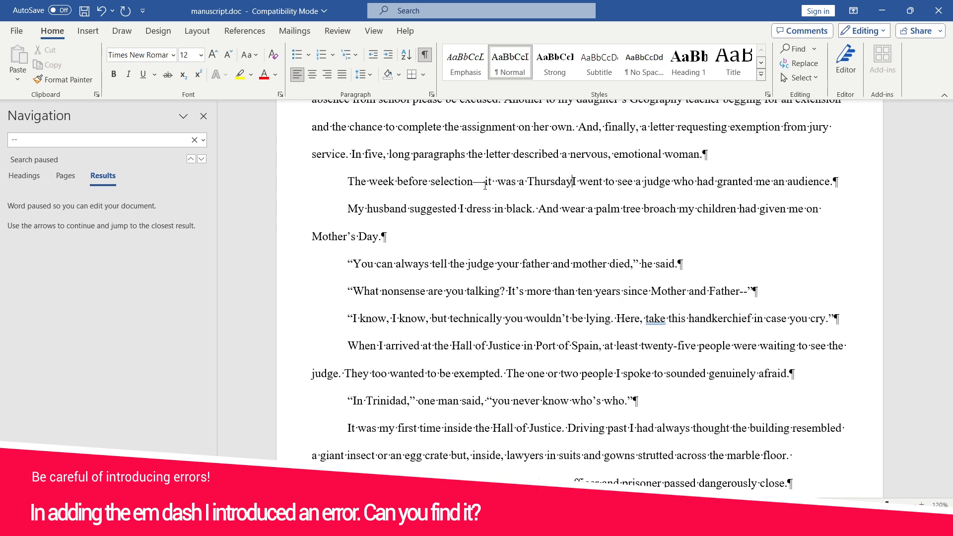
pyautogui.press('ctrl+alt+KP_Subtract')
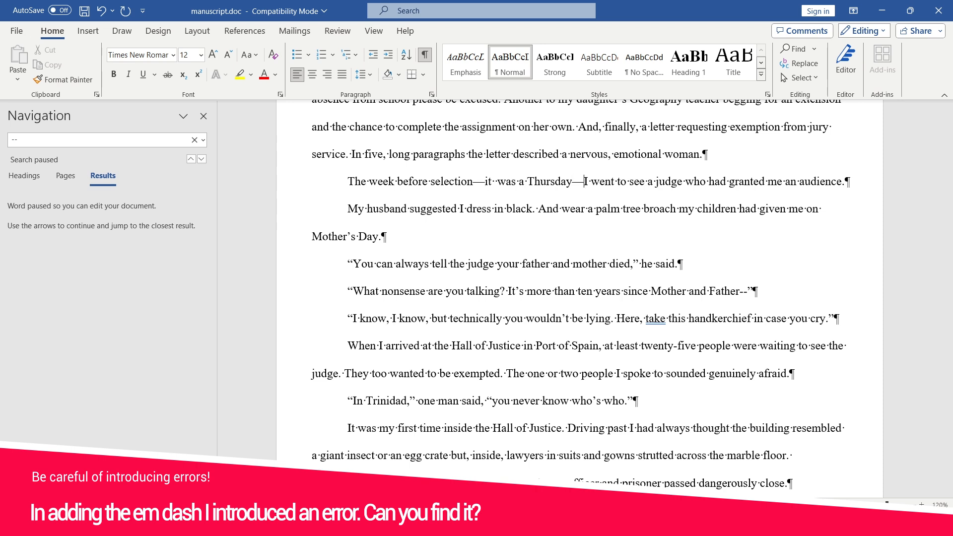